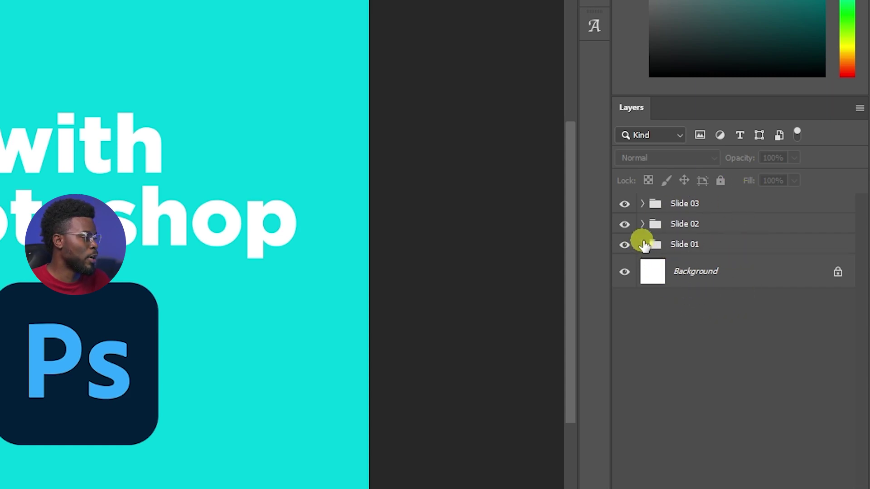
Expand the Slide 01, Slide 02 and Slide 03 groups to inspect their layers, then collapse them.
{"action": "left_click", "coordinate": [643, 244]}
{"action": "left_click", "coordinate": [643, 224]}
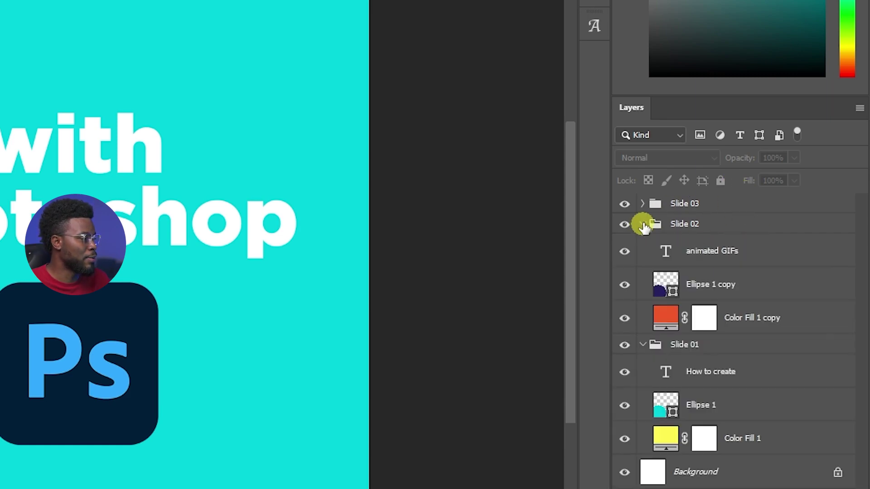
{"action": "left_click", "coordinate": [613, 222]}
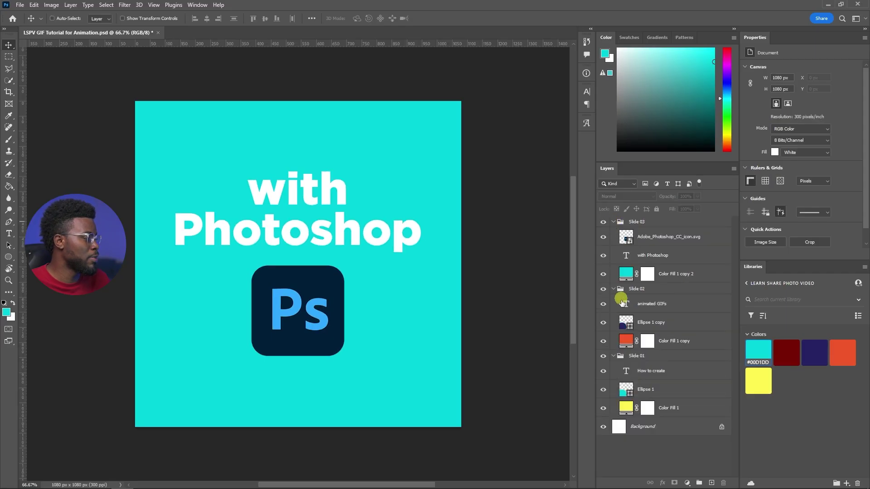
{"action": "left_click", "coordinate": [614, 289]}
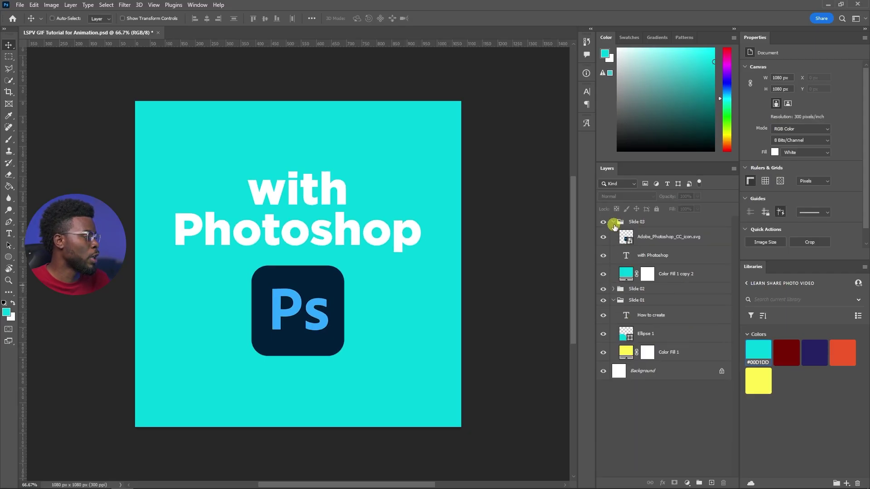
{"action": "left_click", "coordinate": [614, 222]}
{"action": "left_click", "coordinate": [613, 244]}
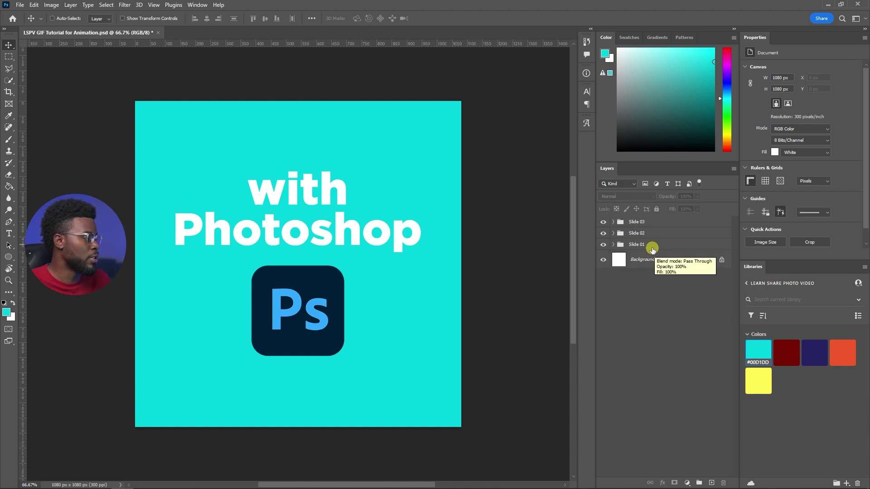
Convert the Slide 01, Slide 02 and Slide 03 groups each into a smart object.
{"action": "right_click", "coordinate": [655, 247]}
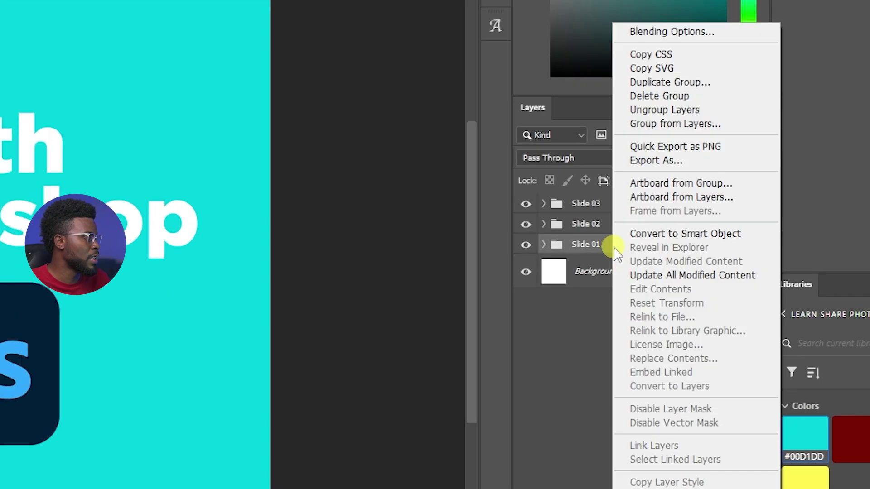
{"action": "left_click", "coordinate": [654, 235]}
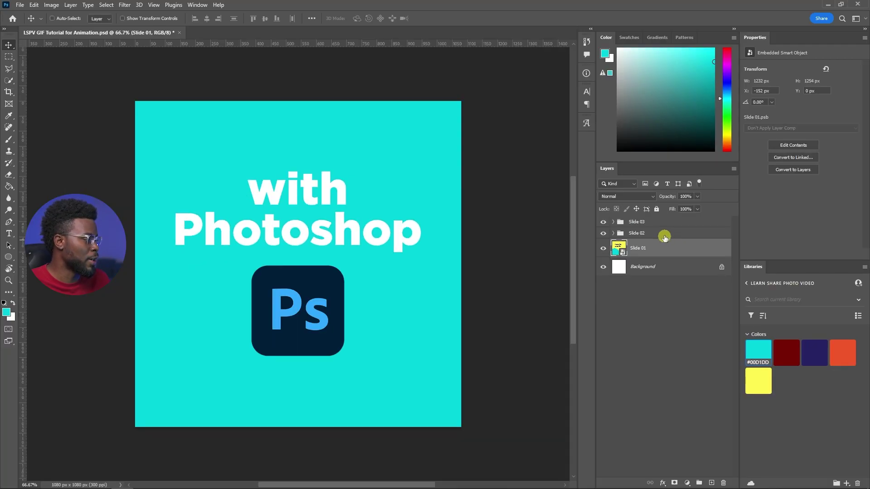
{"action": "right_click", "coordinate": [664, 238]}
{"action": "left_click", "coordinate": [678, 240]}
{"action": "right_click", "coordinate": [649, 224]}
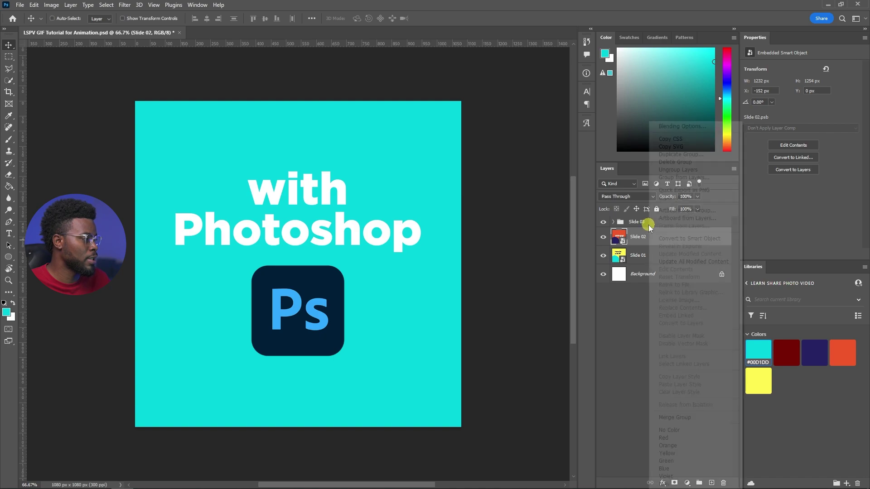
{"action": "left_click", "coordinate": [665, 239]}
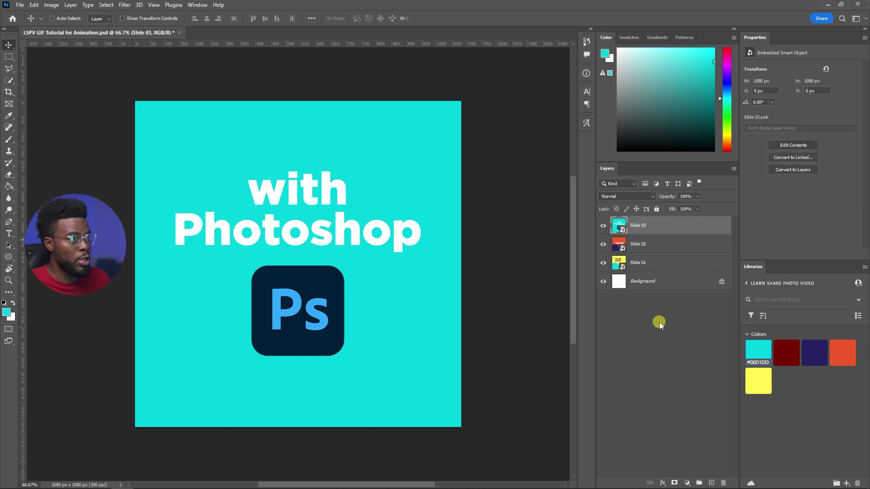
Show the Timeline panel via the Window menu and create a frame animation.
{"action": "left_click", "coordinate": [198, 5]}
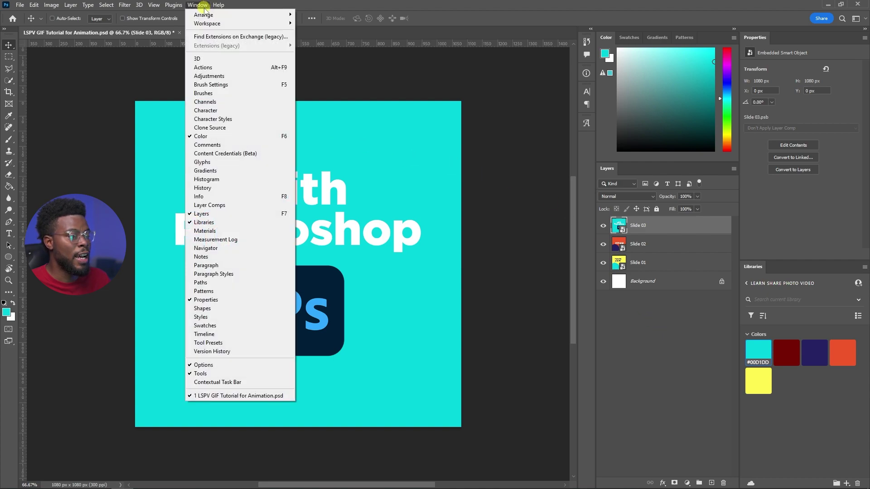
{"action": "left_click", "coordinate": [242, 334]}
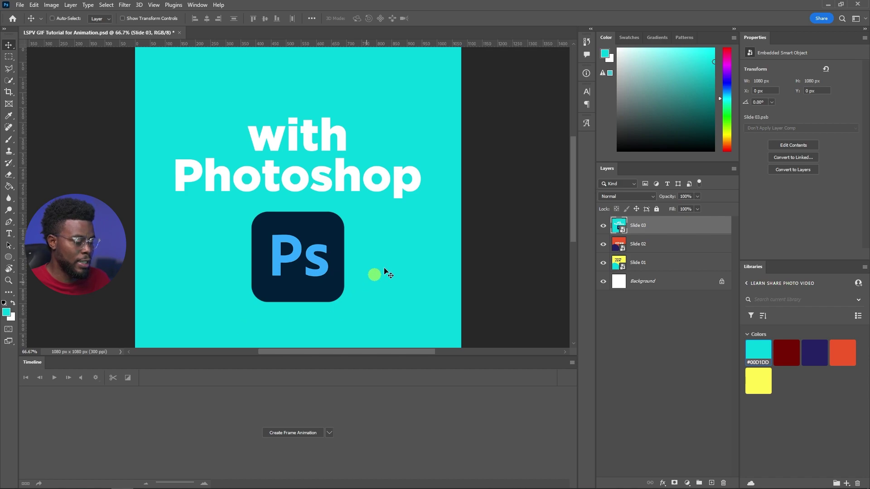
{"action": "scroll", "coordinate": [426, 241], "scroll_direction": "right", "scroll_amount": 1}
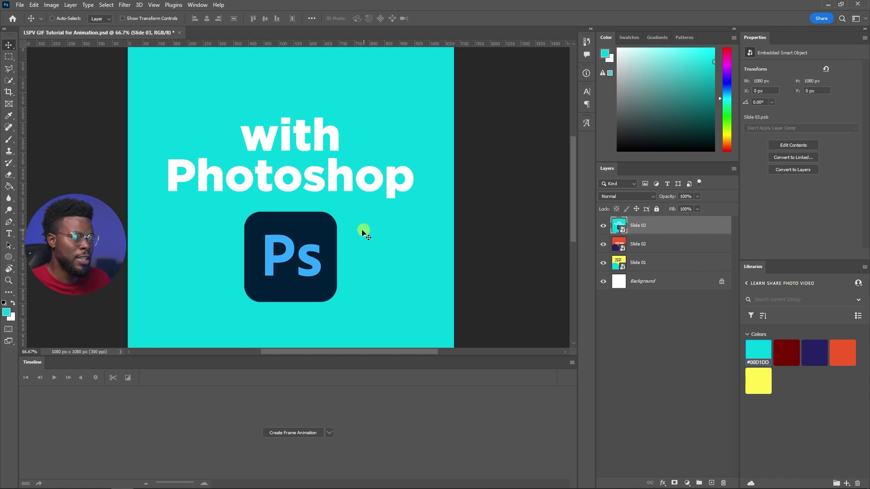
{"action": "scroll", "coordinate": [423, 223], "scroll_direction": "right", "scroll_amount": 1}
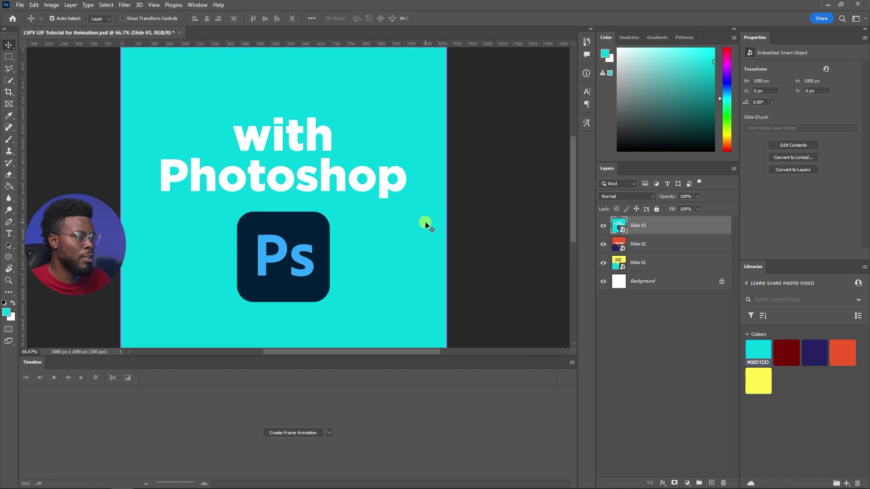
{"action": "scroll", "coordinate": [425, 223], "scroll_direction": "down", "scroll_amount": 1}
{"action": "scroll", "coordinate": [425, 223], "scroll_direction": "down", "scroll_amount": 2}
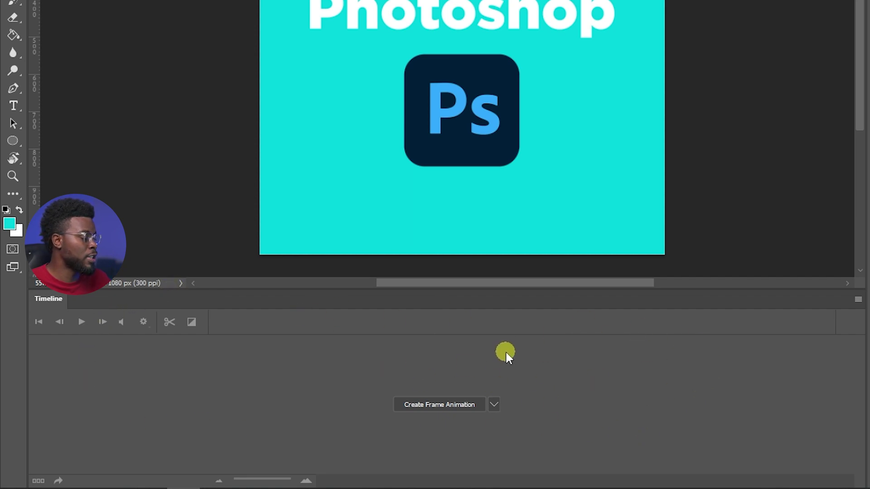
{"action": "left_click", "coordinate": [467, 409]}
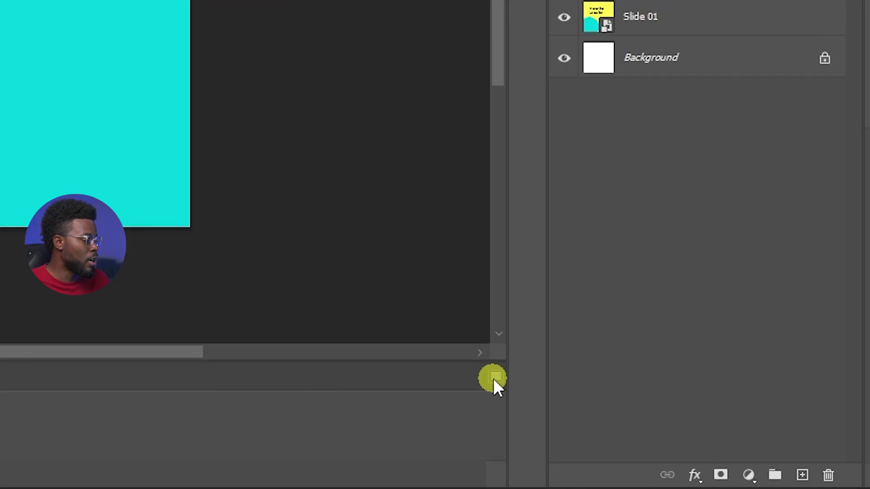
Use Make Frames From Layers in the Timeline flyout menu to build four frames.
{"action": "left_click", "coordinate": [495, 378]}
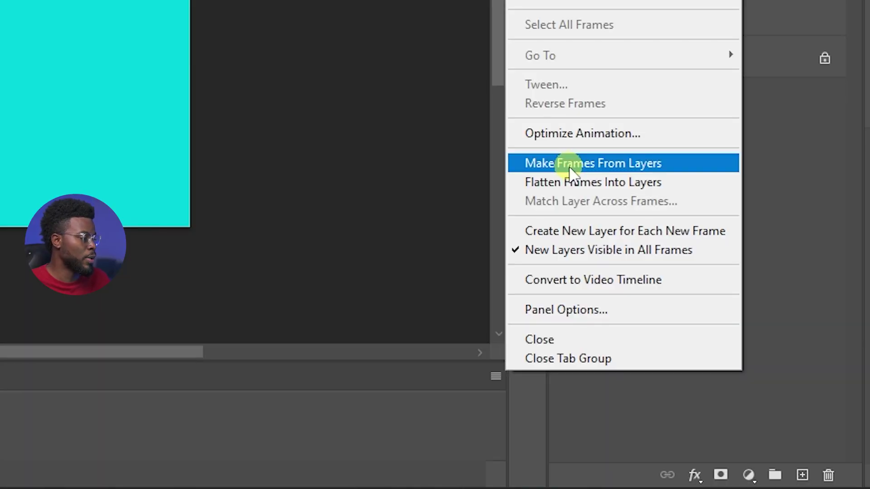
{"action": "left_click", "coordinate": [572, 164]}
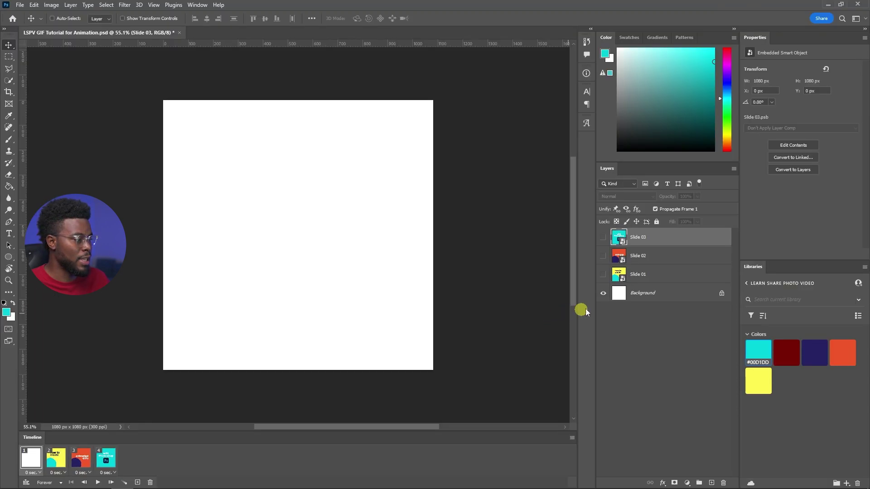
Toggle the white Background layer and preview the How to create, animated GIFs and with Photoshop frames.
{"action": "left_click", "coordinate": [603, 293]}
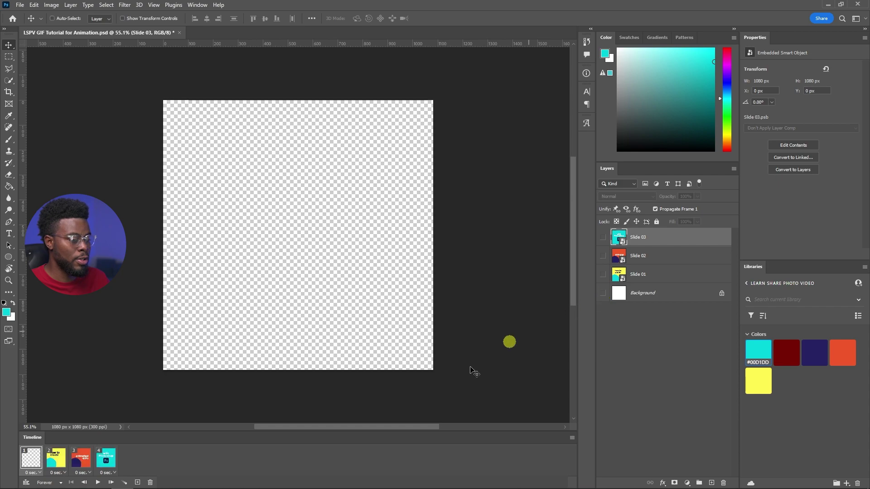
{"action": "left_click", "coordinate": [603, 295]}
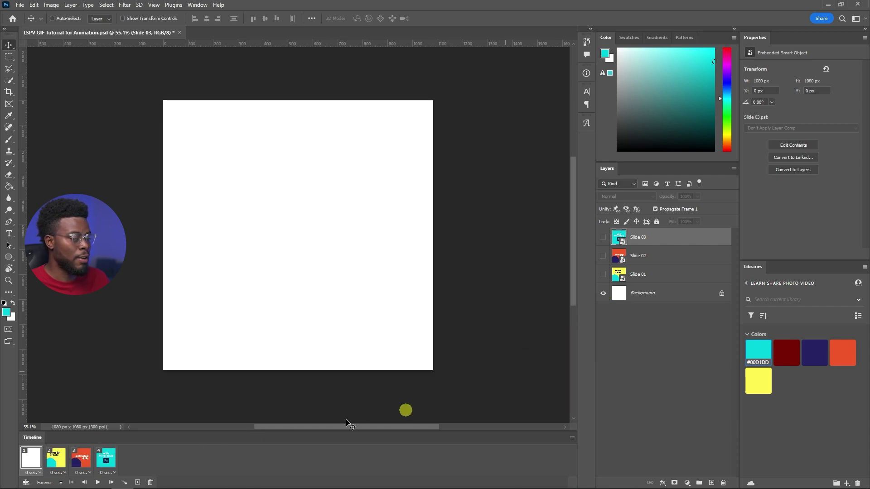
{"action": "left_click", "coordinate": [56, 458]}
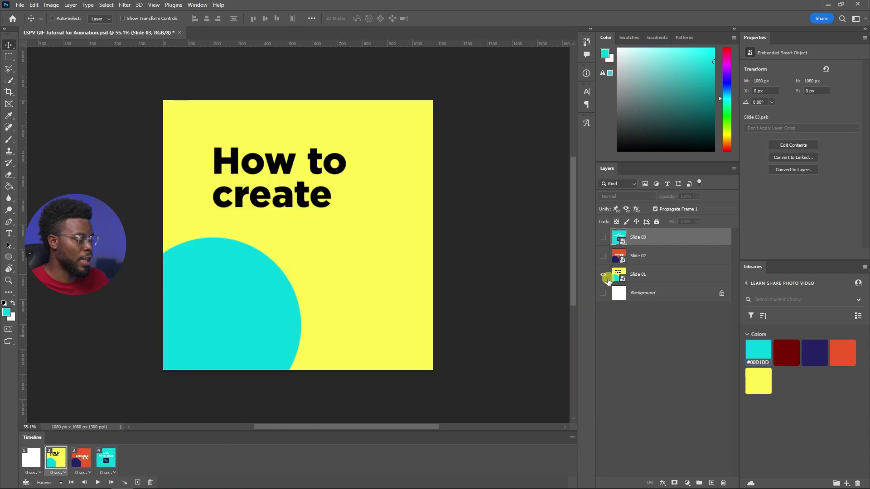
{"action": "left_click", "coordinate": [82, 463]}
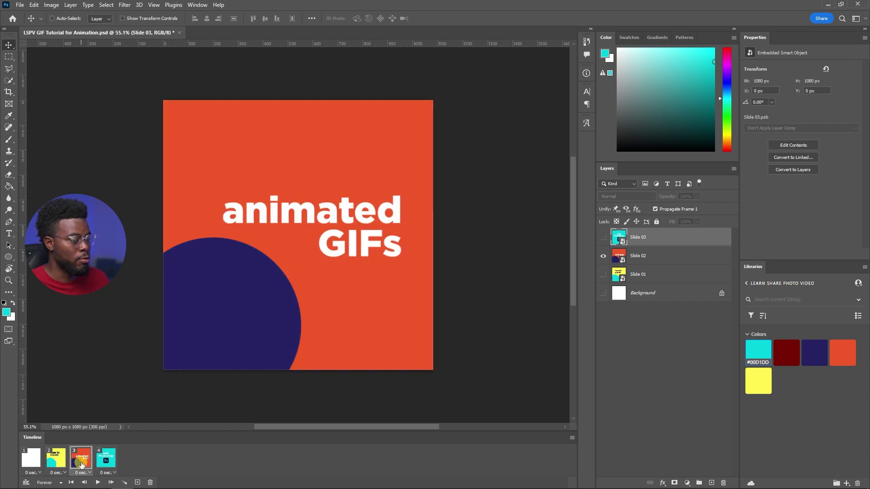
{"action": "left_click", "coordinate": [108, 466]}
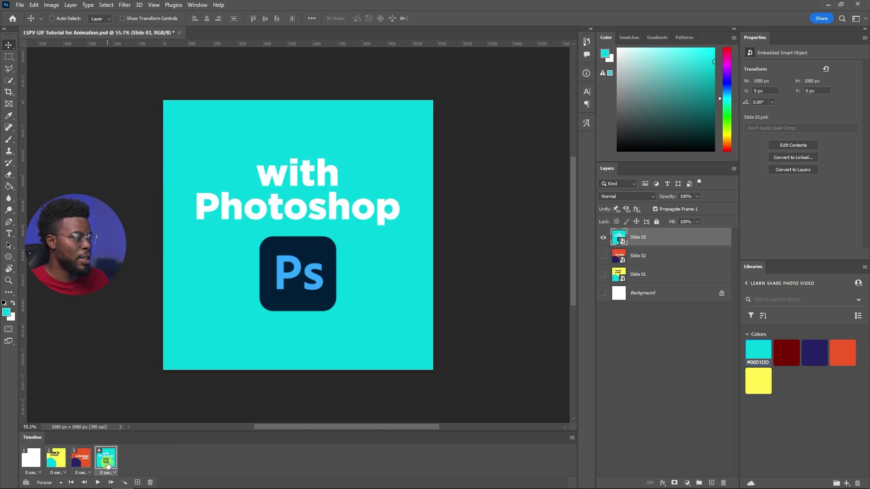
{"action": "left_click", "coordinate": [58, 464]}
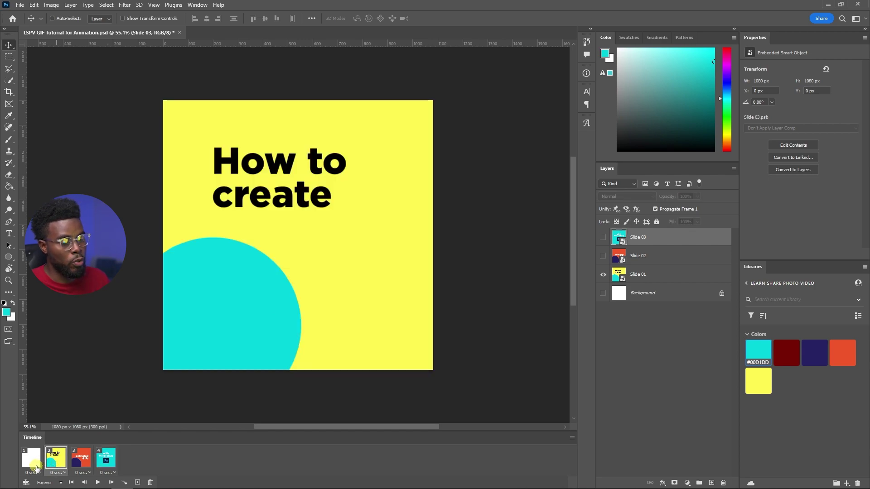
Select the blank white first frame and delete it with the trash button.
{"action": "left_click", "coordinate": [35, 465]}
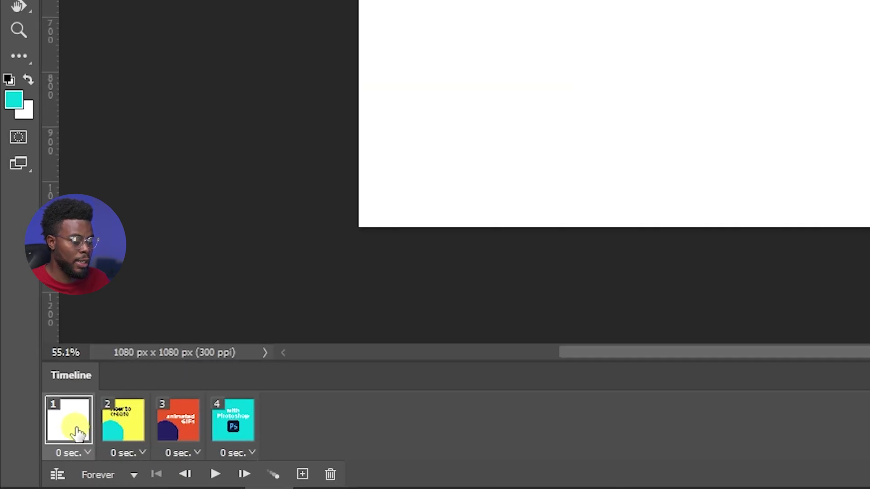
{"action": "left_click", "coordinate": [331, 474]}
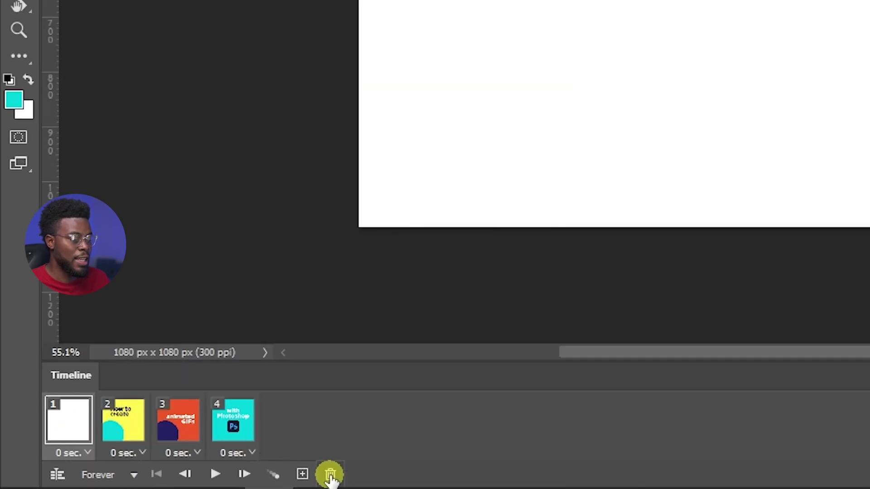
{"action": "left_click", "coordinate": [330, 475]}
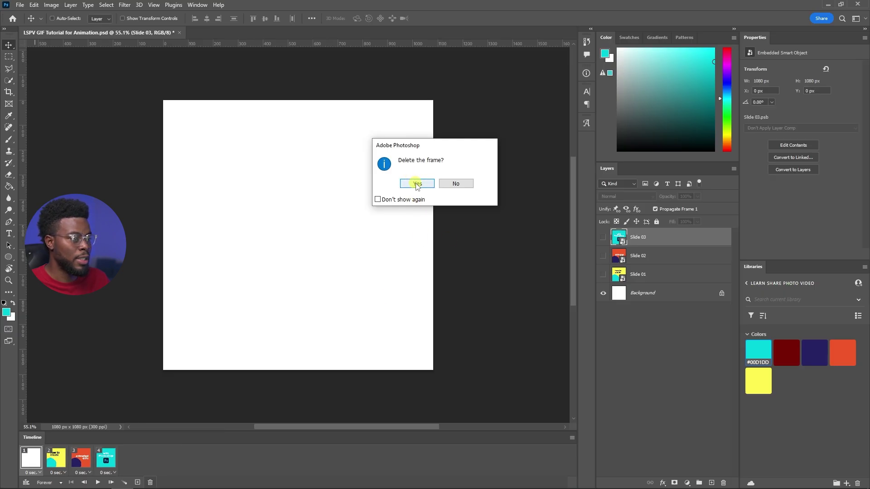
Confirm deleting the blank frame and preview the remaining slide frames.
{"action": "left_click", "coordinate": [417, 184]}
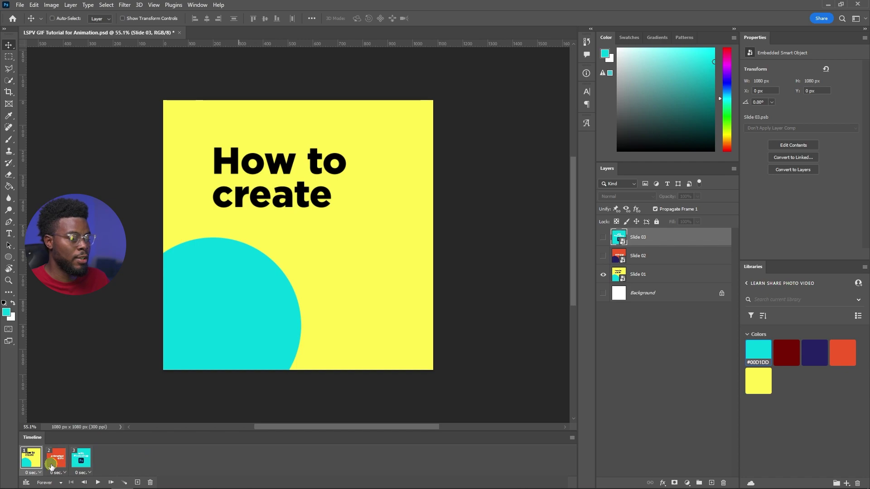
{"action": "left_click", "coordinate": [53, 465]}
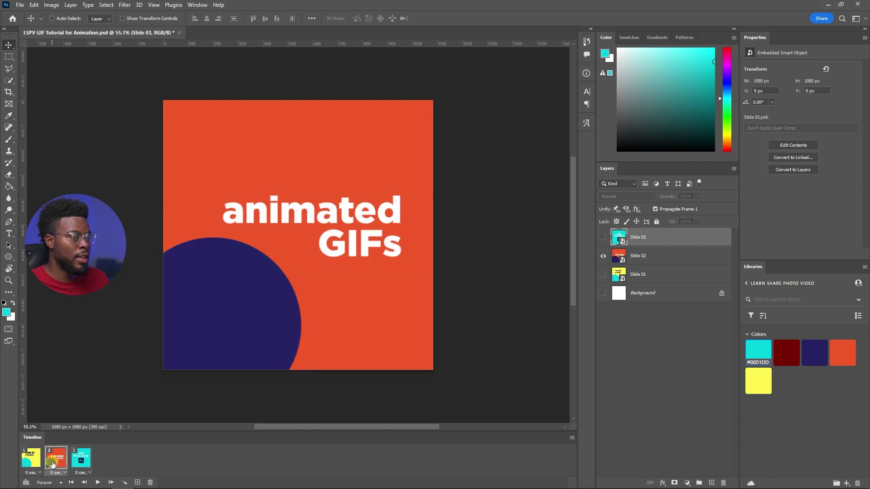
{"action": "left_click", "coordinate": [80, 462]}
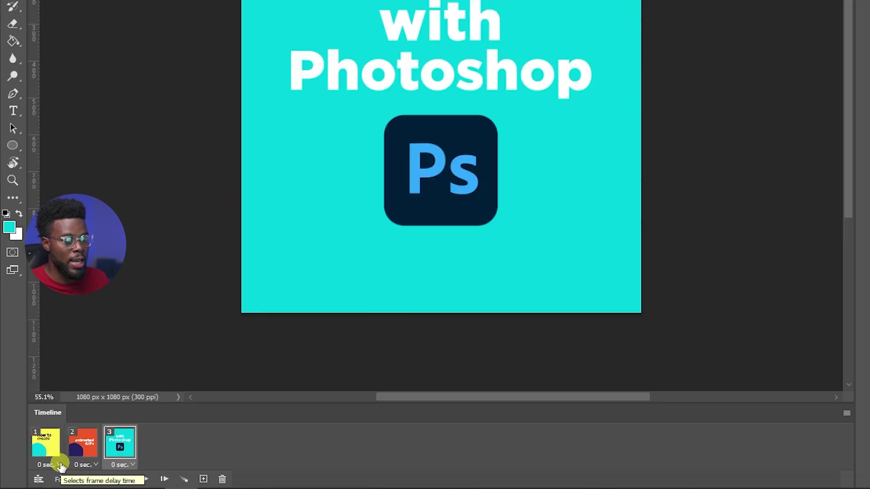
Set the delay of frames 1, 2 and 3 to 1 second each, then reselect frame 1.
{"action": "left_click", "coordinate": [40, 473]}
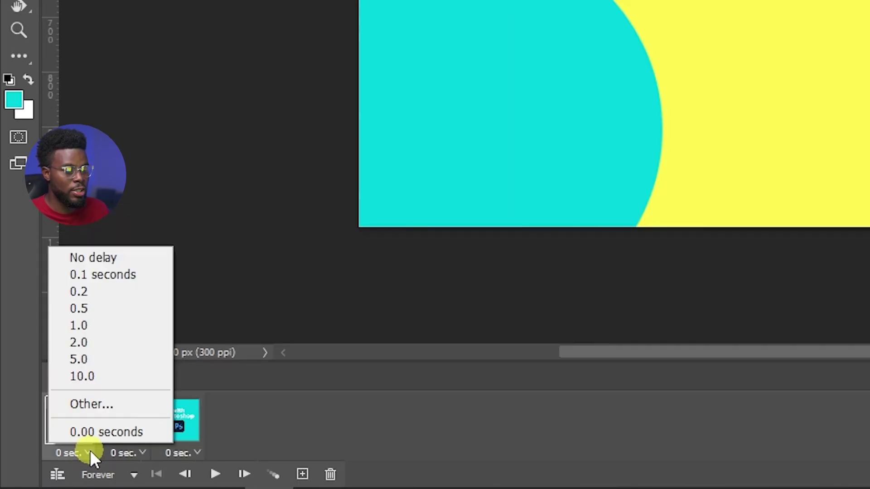
{"action": "left_click", "coordinate": [88, 322]}
{"action": "left_click", "coordinate": [132, 454]}
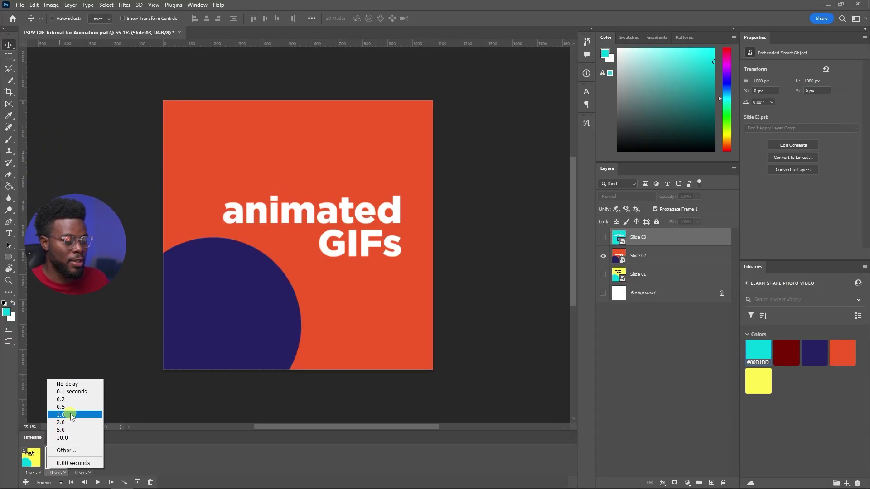
{"action": "left_click", "coordinate": [133, 326]}
{"action": "left_click", "coordinate": [181, 454]}
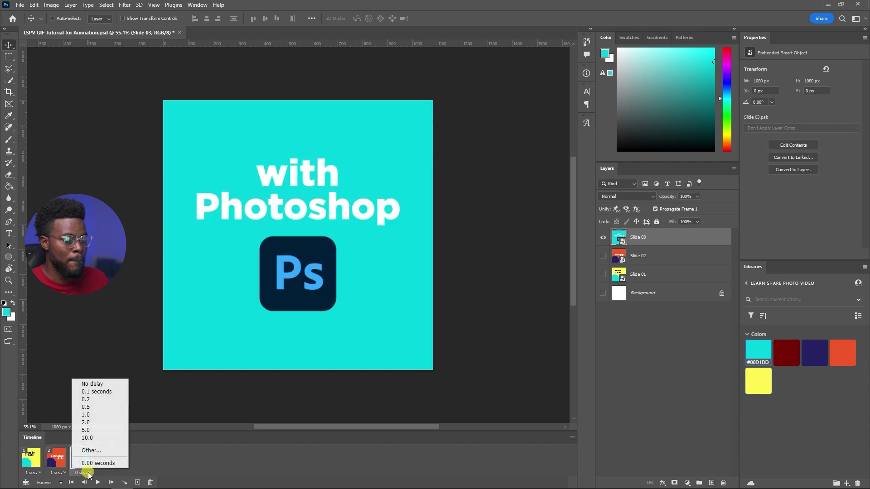
{"action": "left_click", "coordinate": [88, 415]}
{"action": "left_click", "coordinate": [31, 459]}
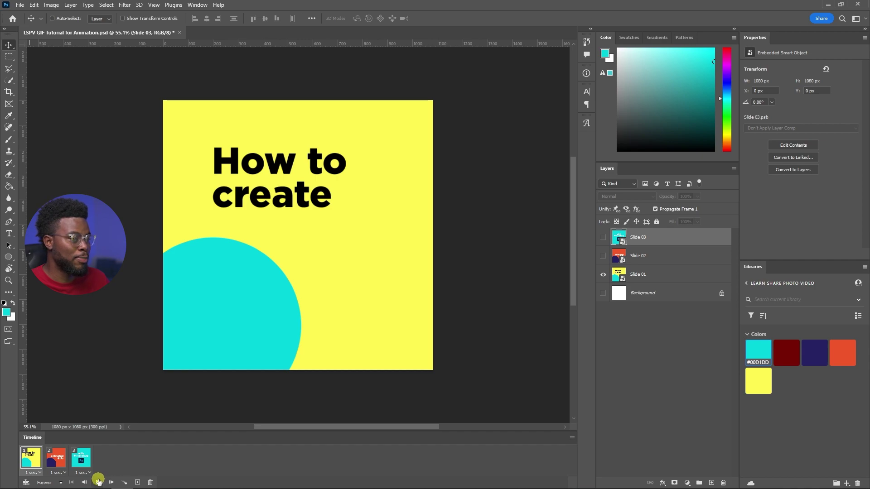
{"action": "left_click", "coordinate": [98, 482]}
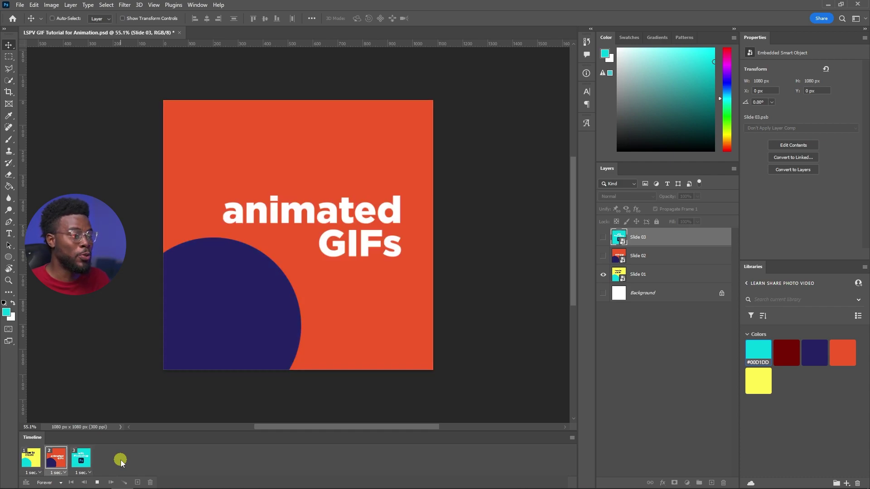
{"action": "left_click", "coordinate": [100, 483]}
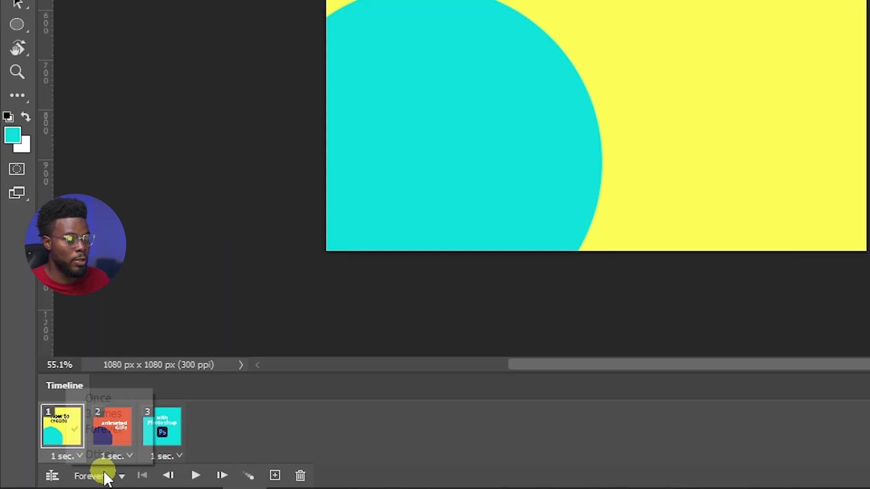
{"action": "left_click", "coordinate": [59, 483]}
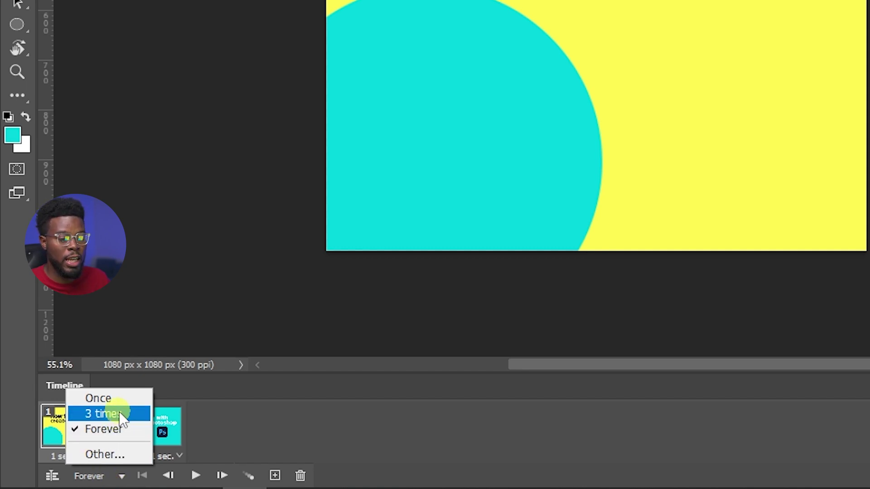
{"action": "left_click", "coordinate": [249, 420]}
{"action": "left_click", "coordinate": [97, 484]}
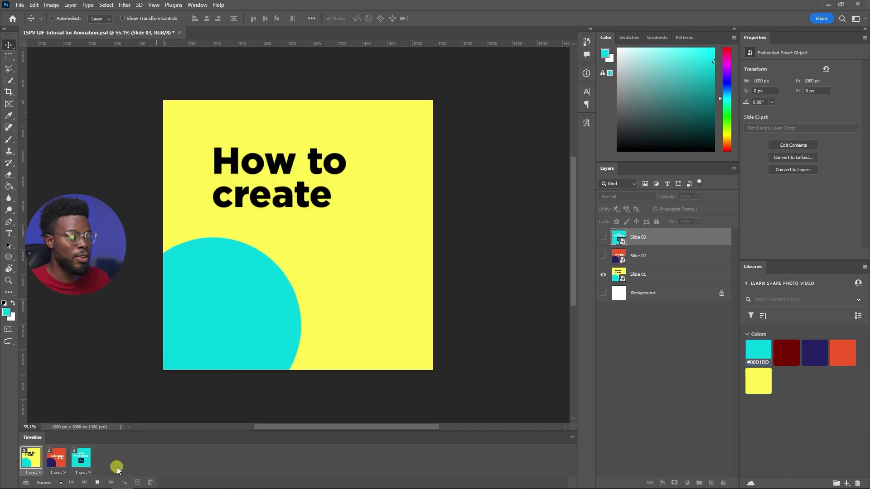
Stop the animation preview and open File > Export > Save for Web (Legacy).
{"action": "left_click", "coordinate": [97, 483]}
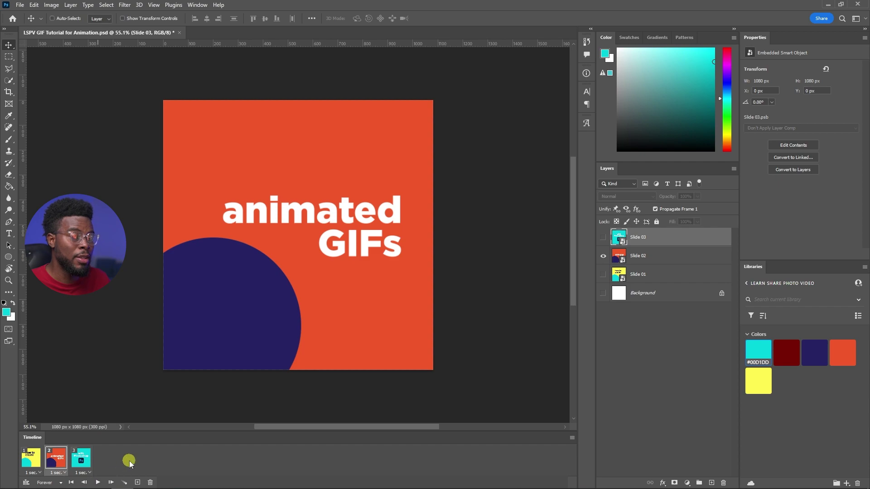
{"action": "left_click", "coordinate": [20, 5]}
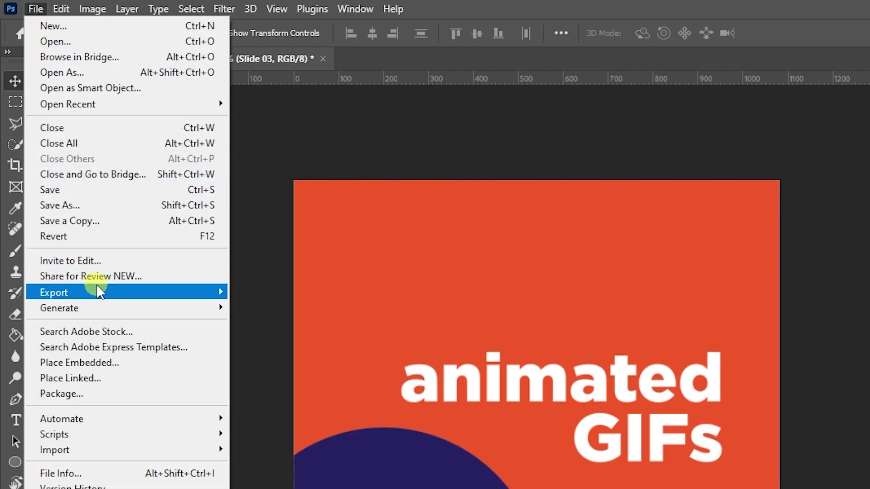
{"action": "mouse_move", "coordinate": [100, 294]}
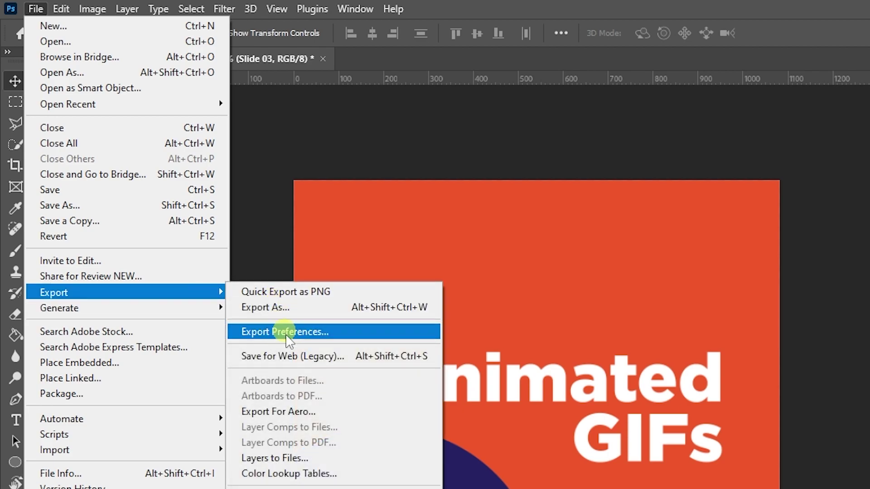
{"action": "left_click", "coordinate": [327, 357]}
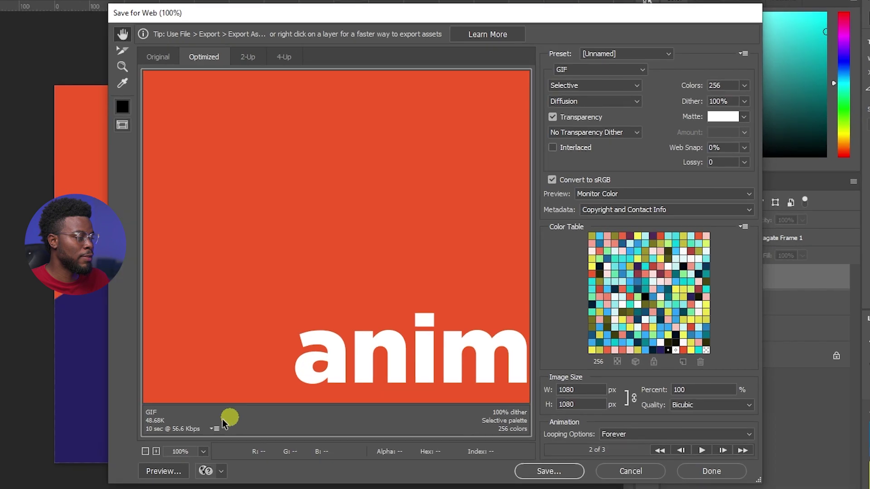
Fit the preview on screen and save the GIF as LSPV-GIF-Tutorial-for-Animation.gif in the LSPV folder.
{"action": "left_click", "coordinate": [202, 452]}
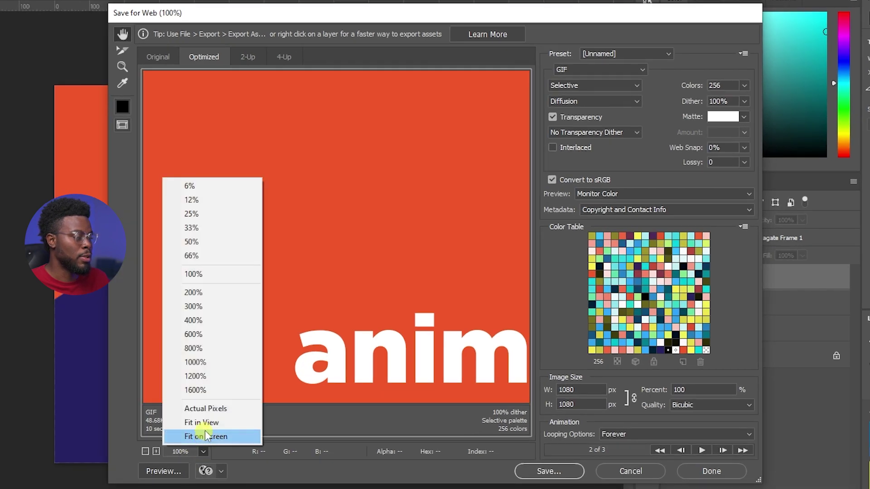
{"action": "left_click", "coordinate": [206, 423]}
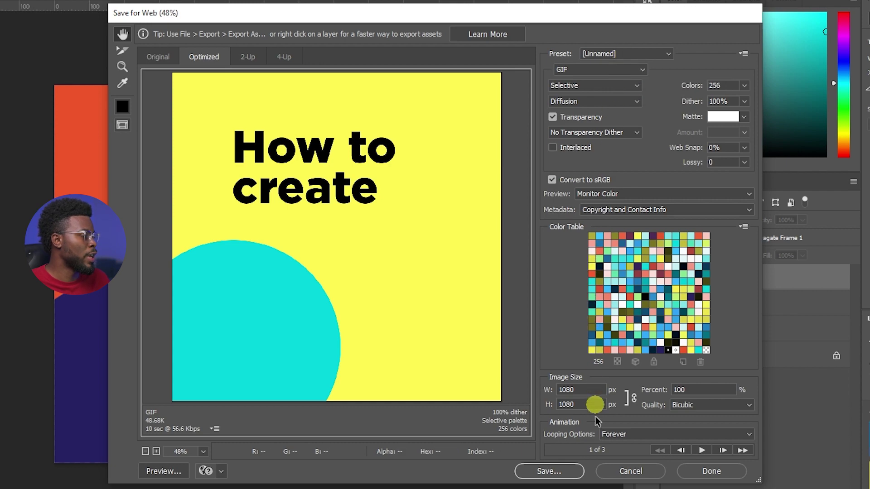
{"action": "left_click", "coordinate": [549, 471]}
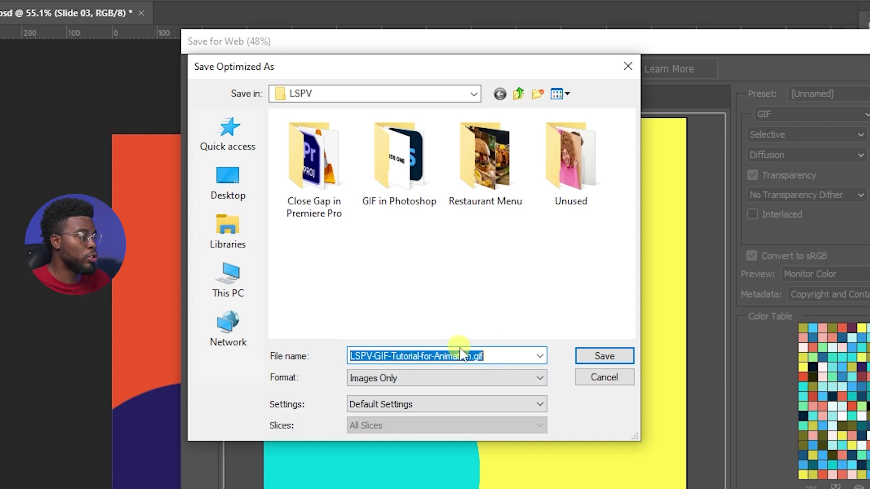
{"action": "left_click", "coordinate": [605, 356]}
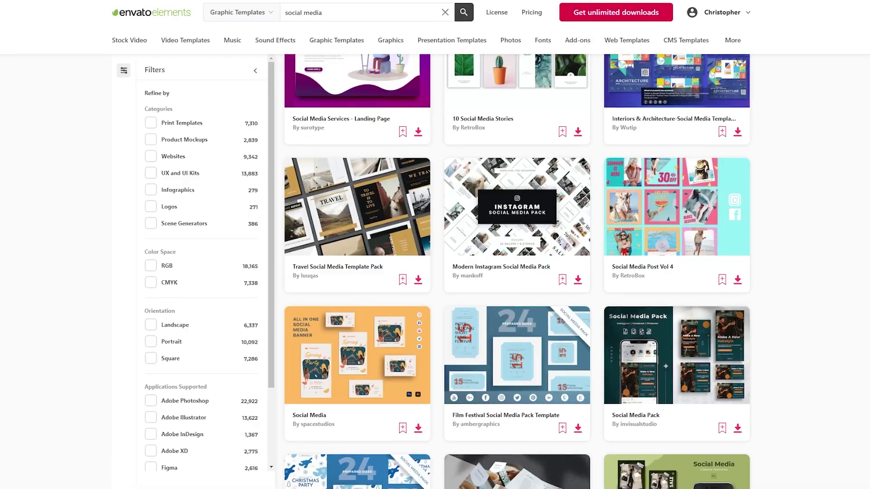
Scroll down through the Envato Elements social media template results.
{"action": "scroll", "coordinate": [435, 245], "scroll_direction": "down", "scroll_amount": 3}
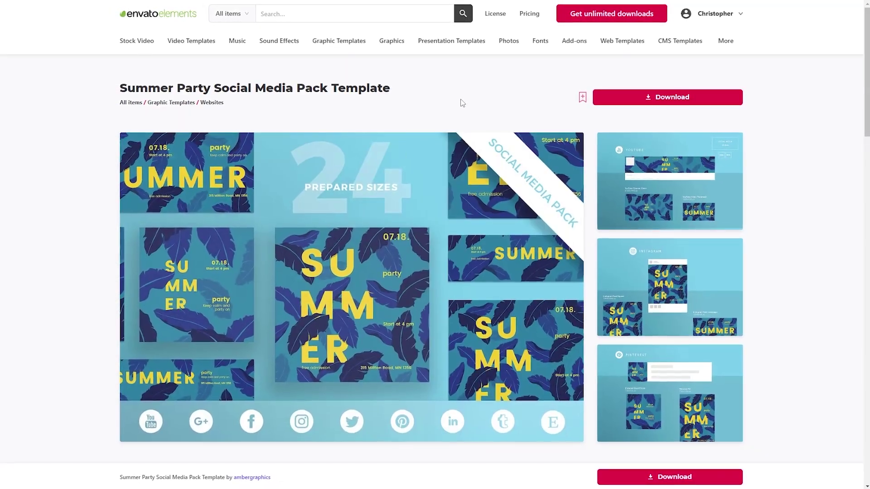